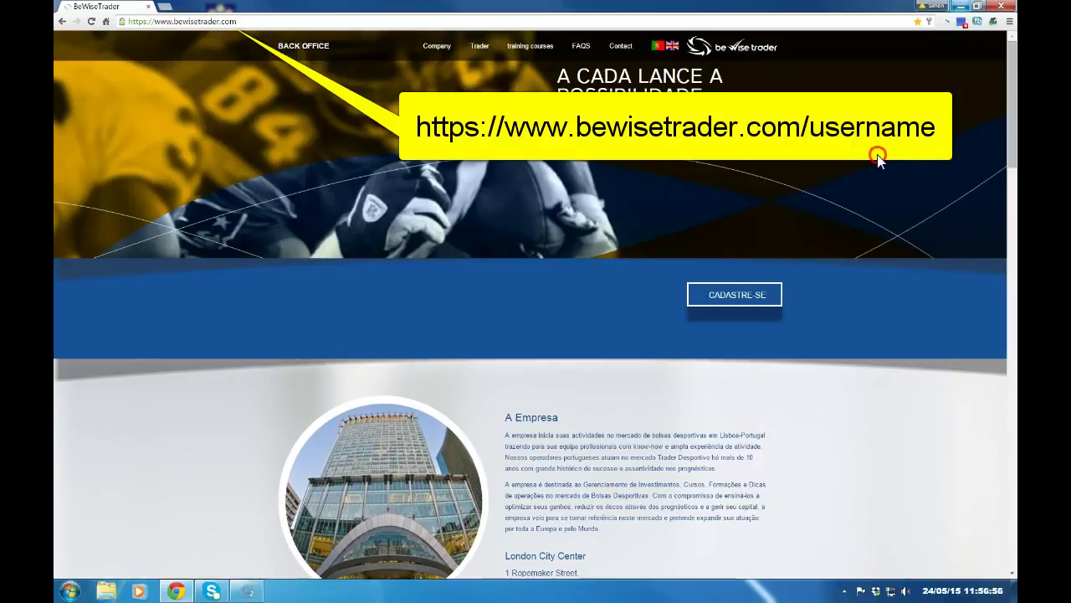
- Translate the BeWiseTrader home page to English and open the REGISTER sign-up form
right_click(877, 154)
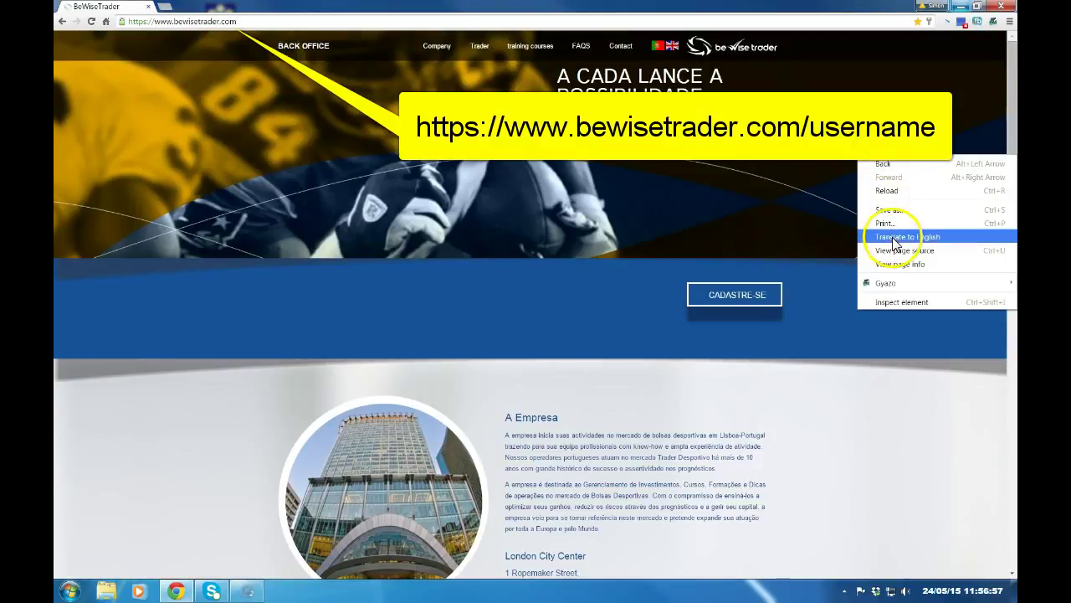
click(892, 237)
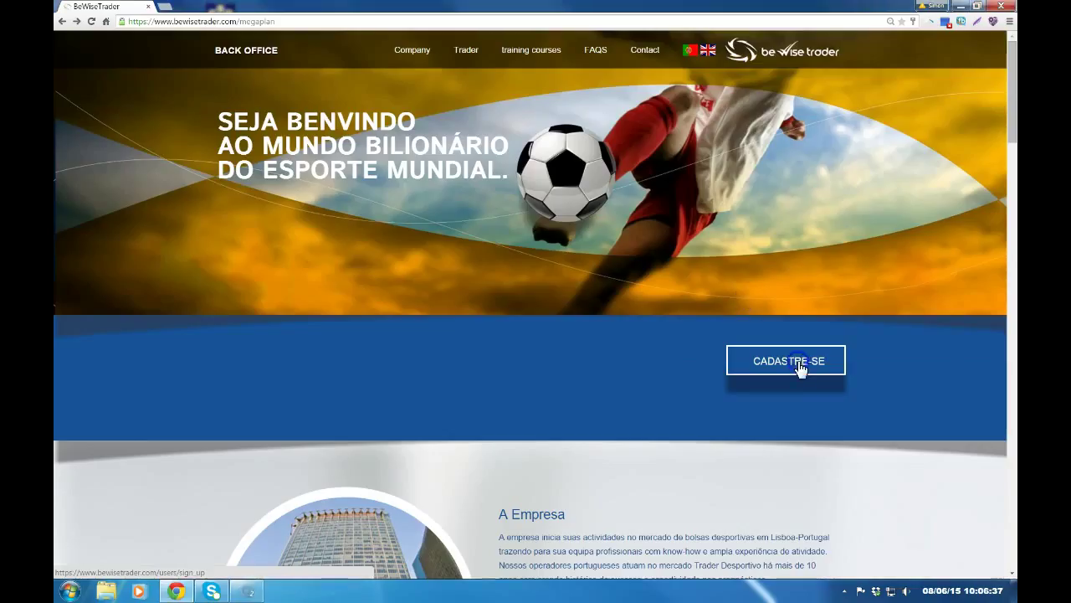
click(799, 366)
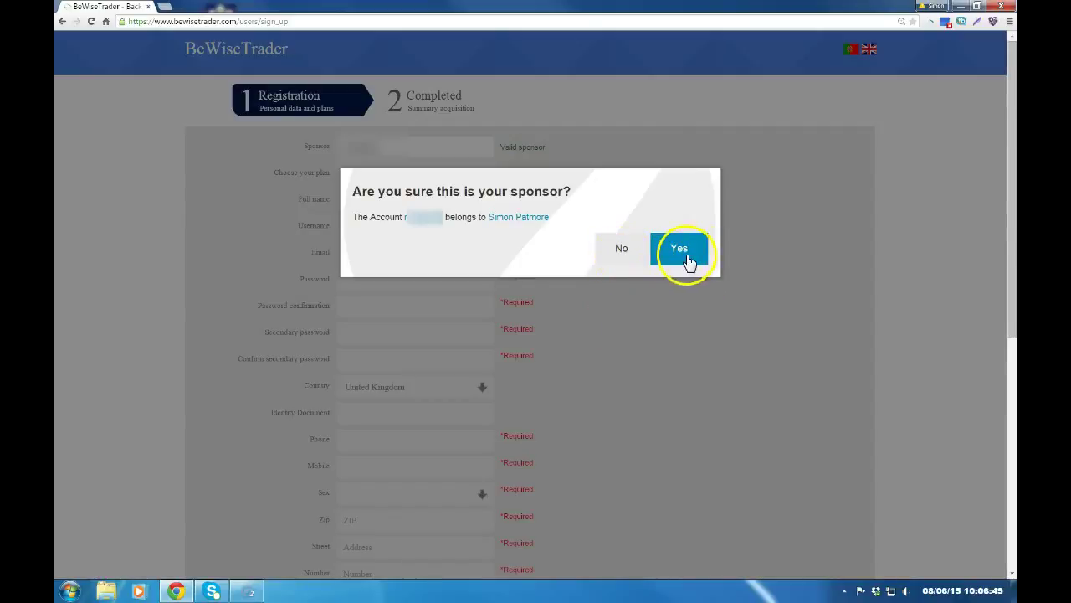
- Confirm the sponsor and pick the BWT Diamond - GB$ 1350,00 plan
click(680, 249)
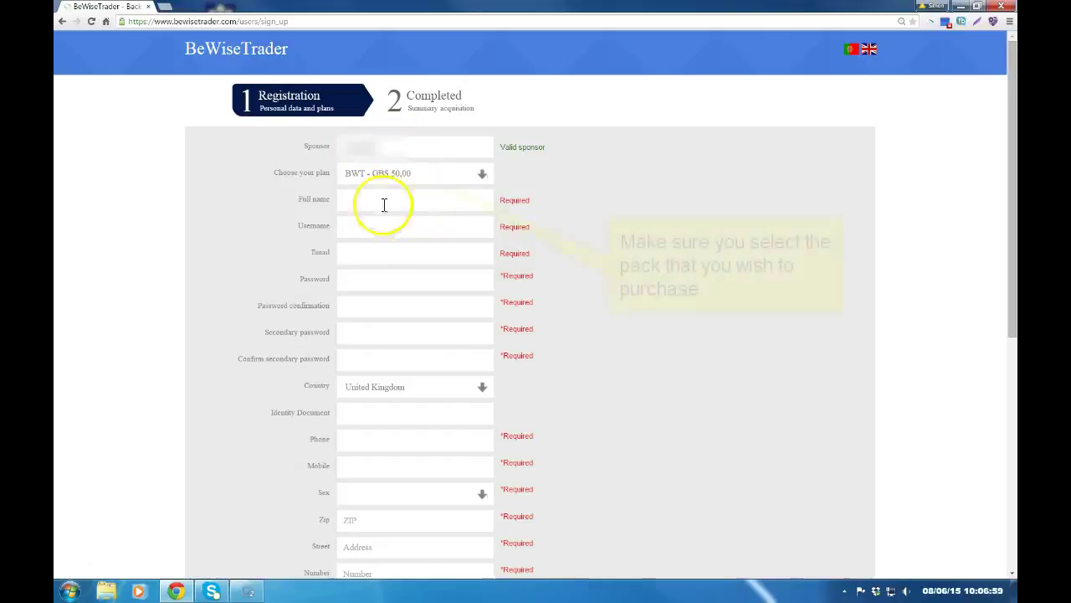
click(437, 175)
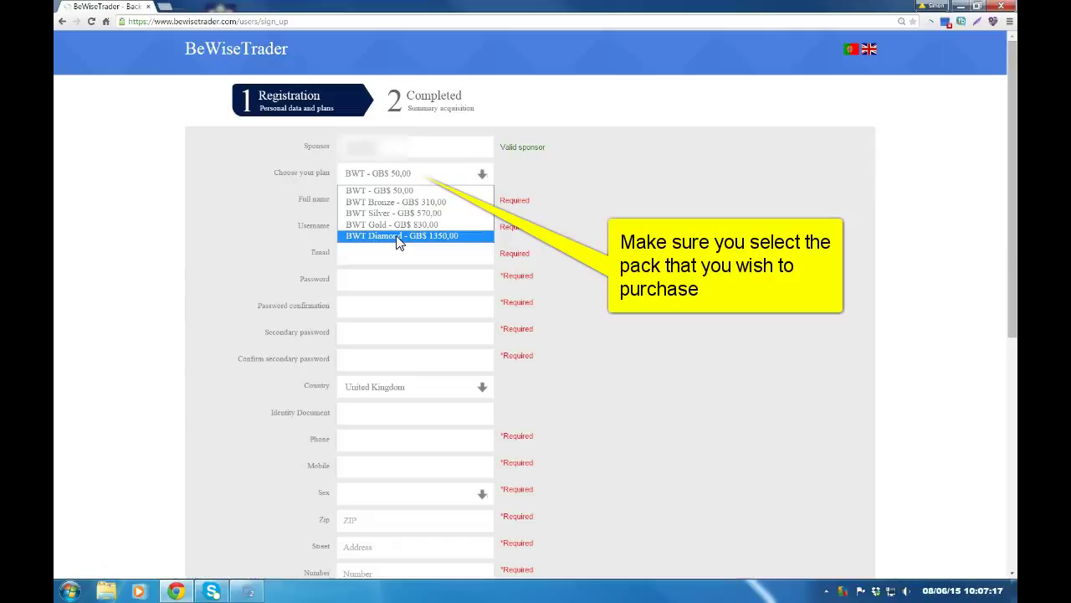
click(397, 239)
- Enter the full name, an available username and the e-mail address in the sign-up fields
click(371, 200)
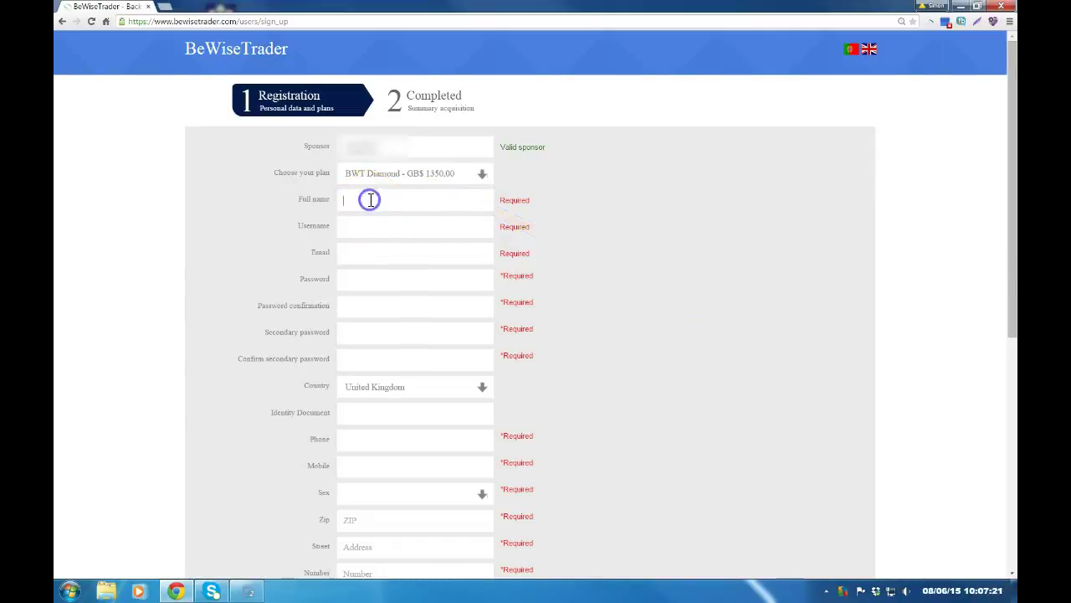
text(For)
key(BackSpace)
key(BackSpace)
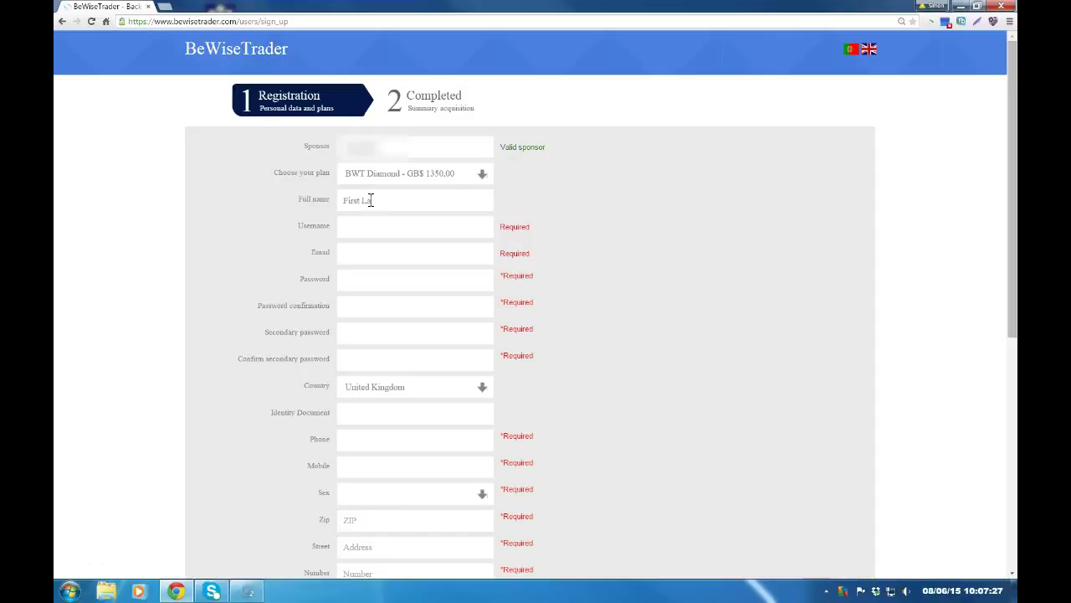
click(371, 227)
text(abcdef)
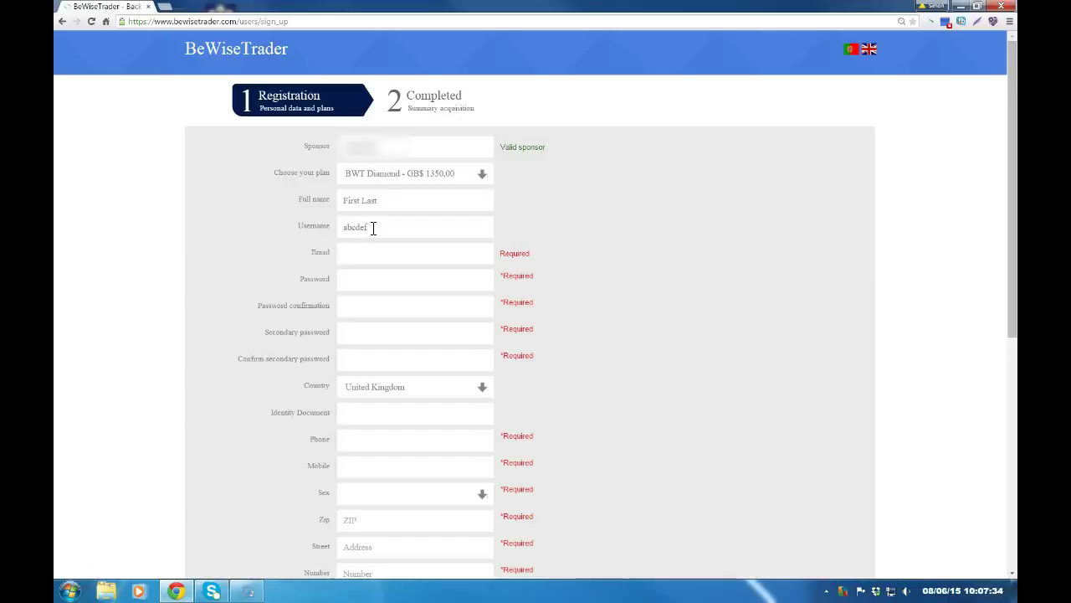
key(Tab)
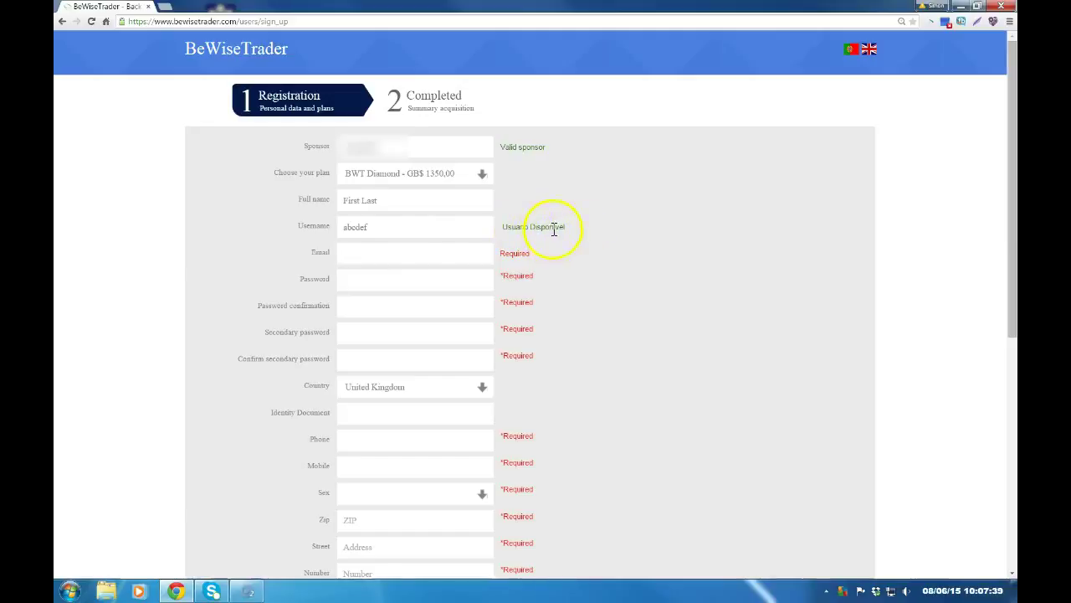
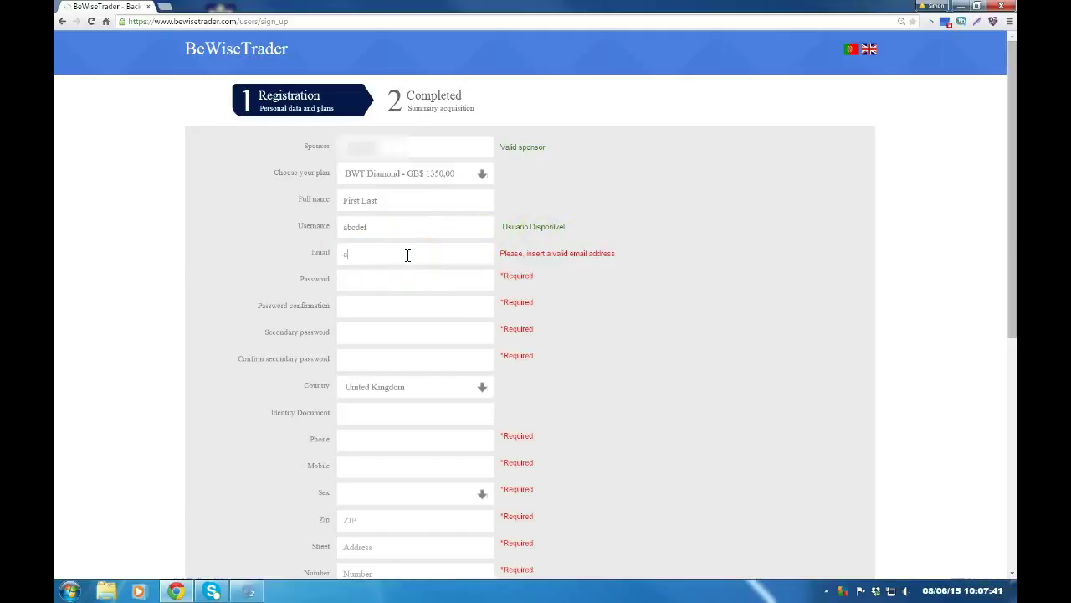
key(Tab)
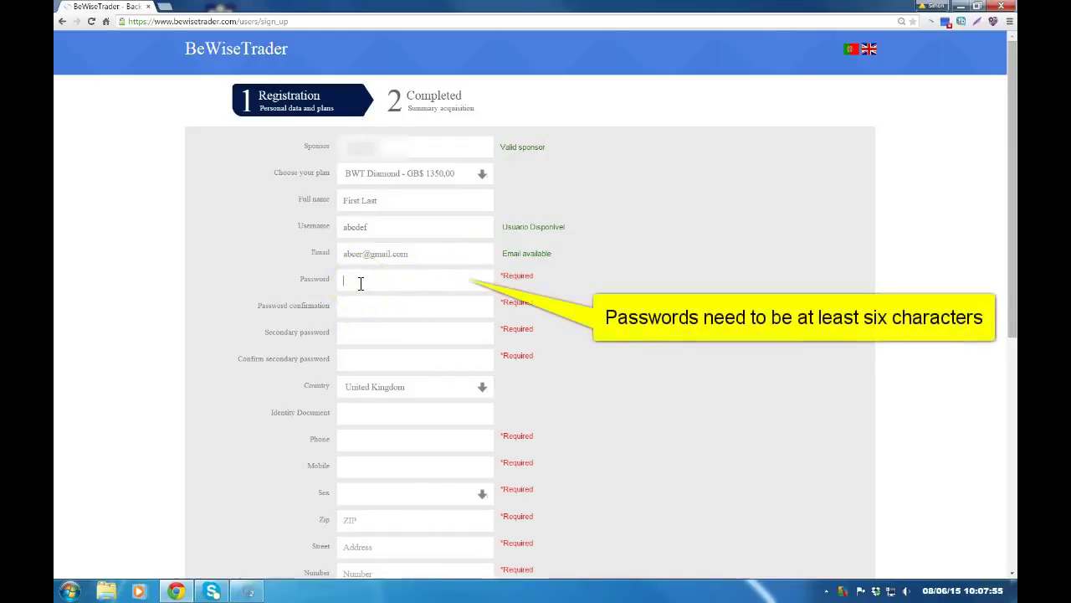
- Type the account password and its confirmation, then type the secondary password
text(abcdef)
key(Tab)
text(abcdef)
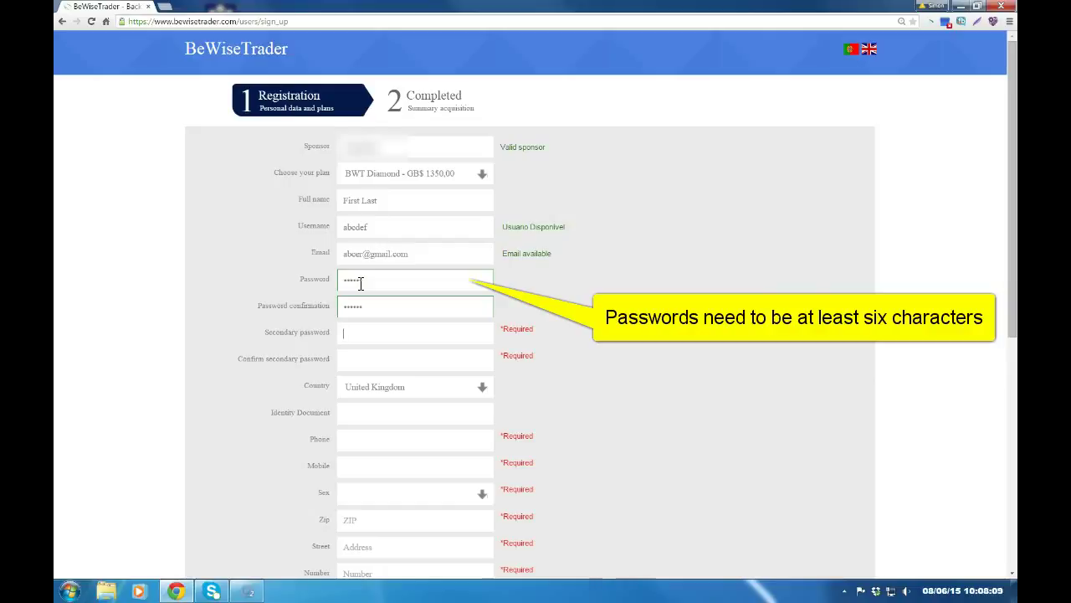
text(abcdef)
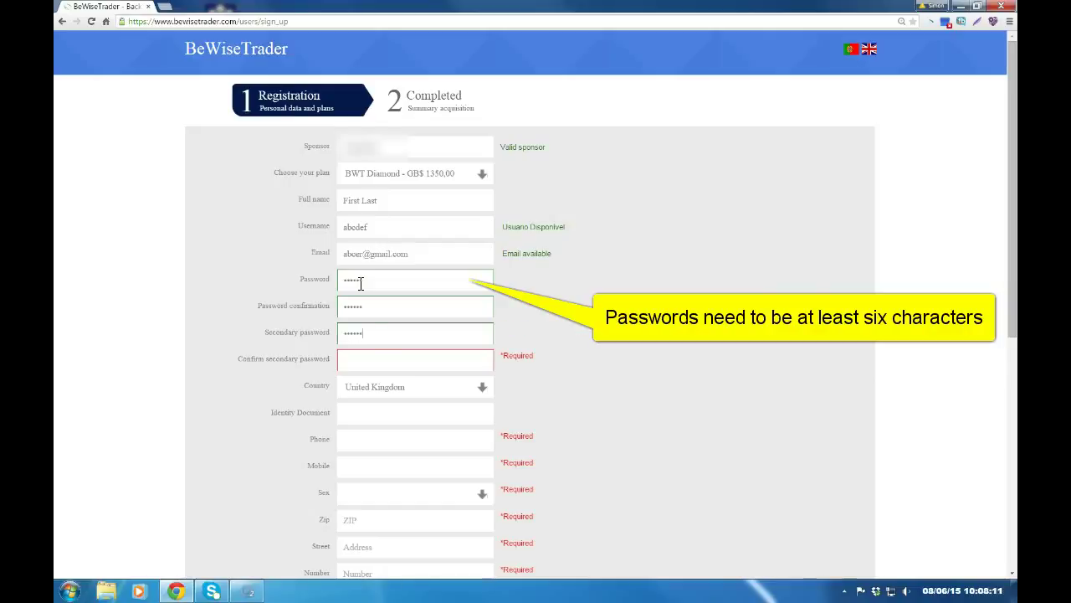
text(abcdef)
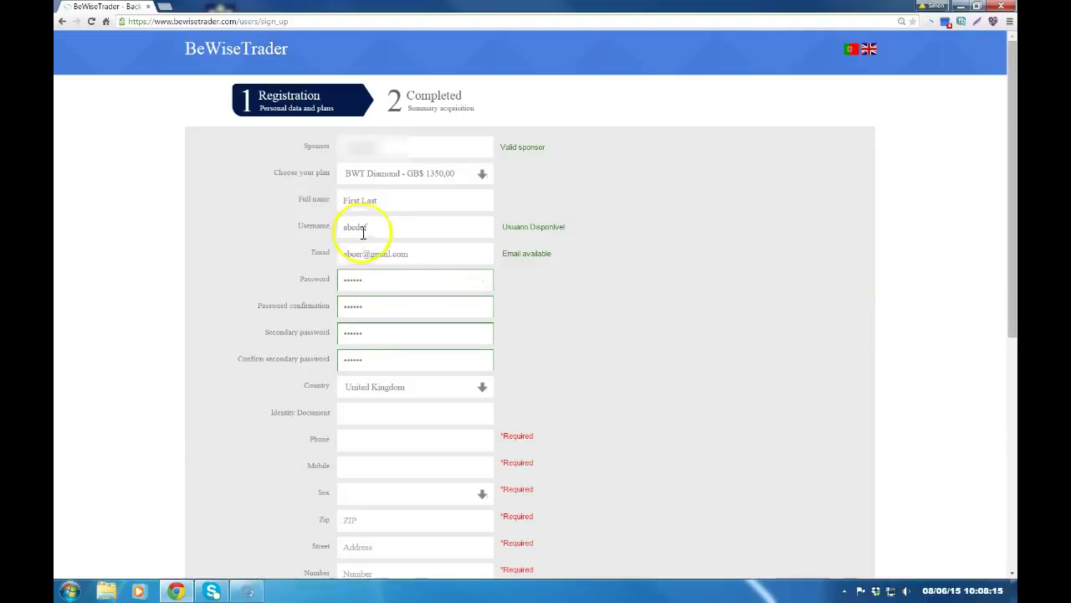
- Keep United Kingdom as country, enter the identity document number, and begin the phone number
click(483, 391)
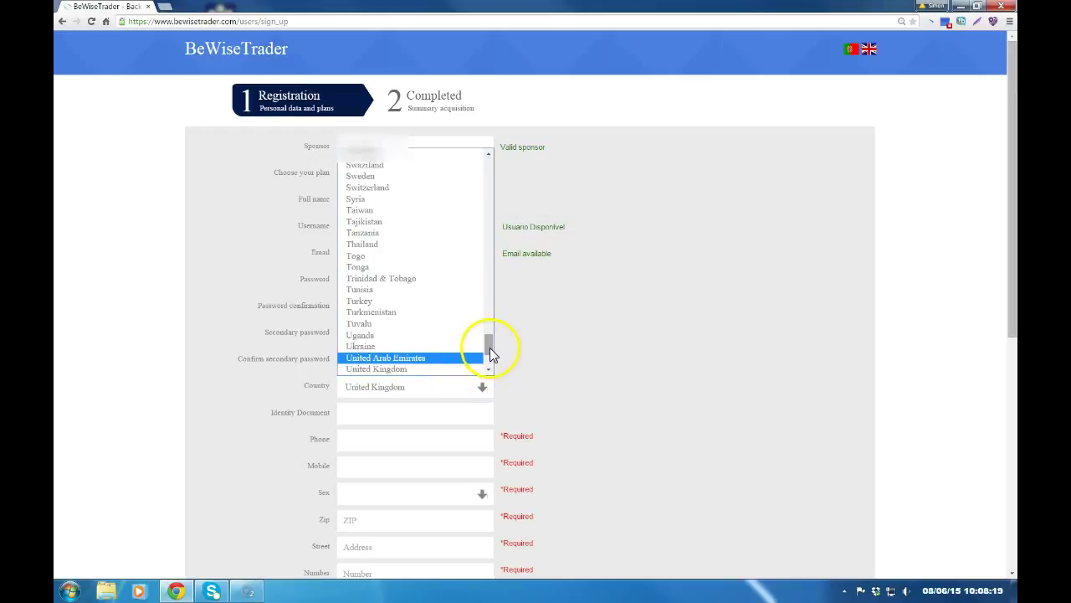
drag(490, 348, 482, 375)
click(405, 268)
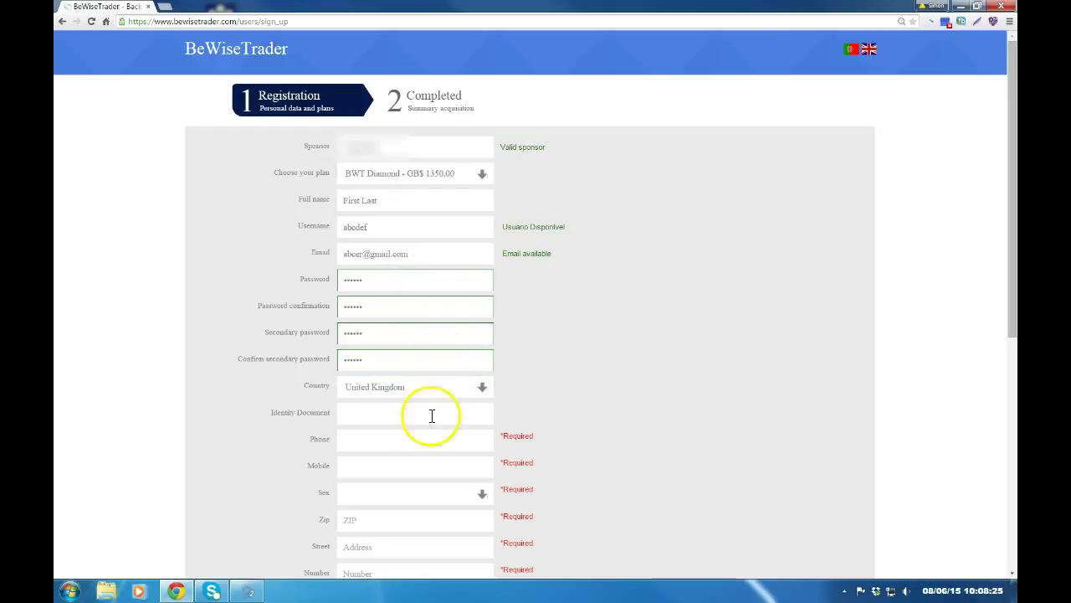
click(380, 415)
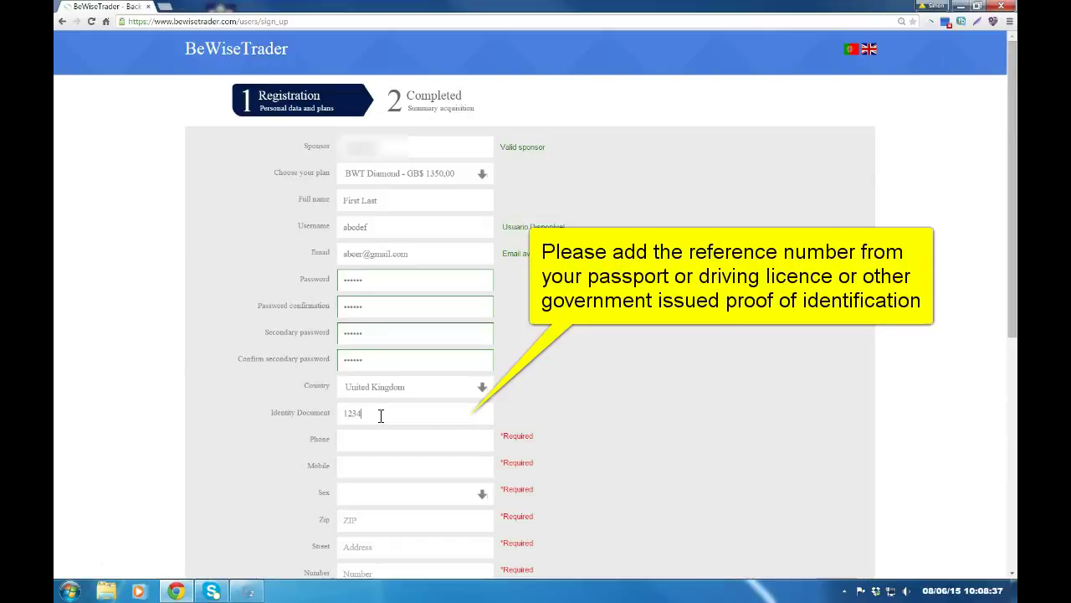
text(7)
click(375, 442)
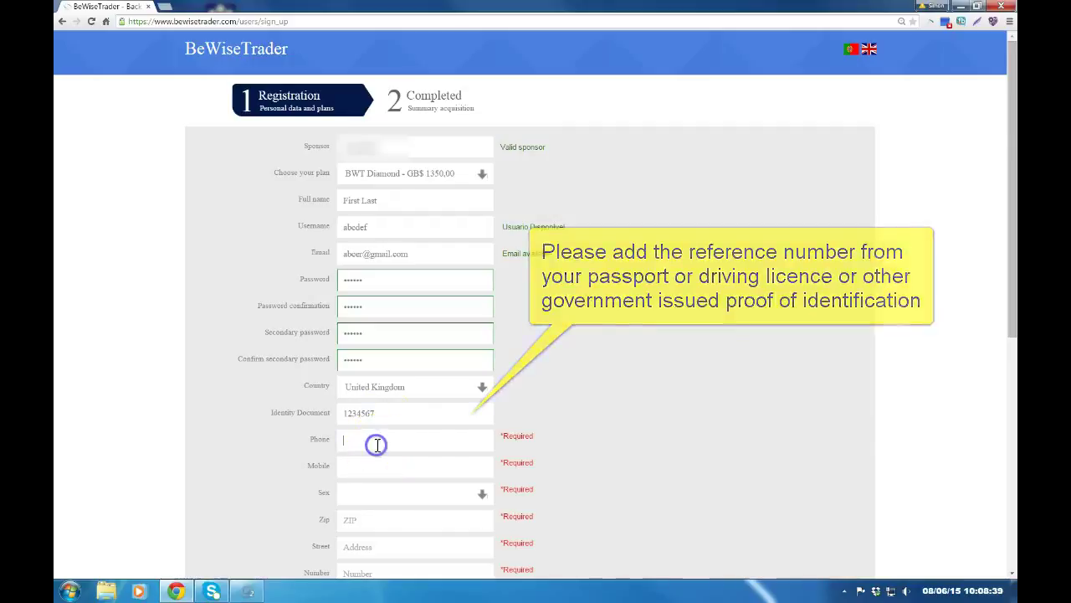
text(123)
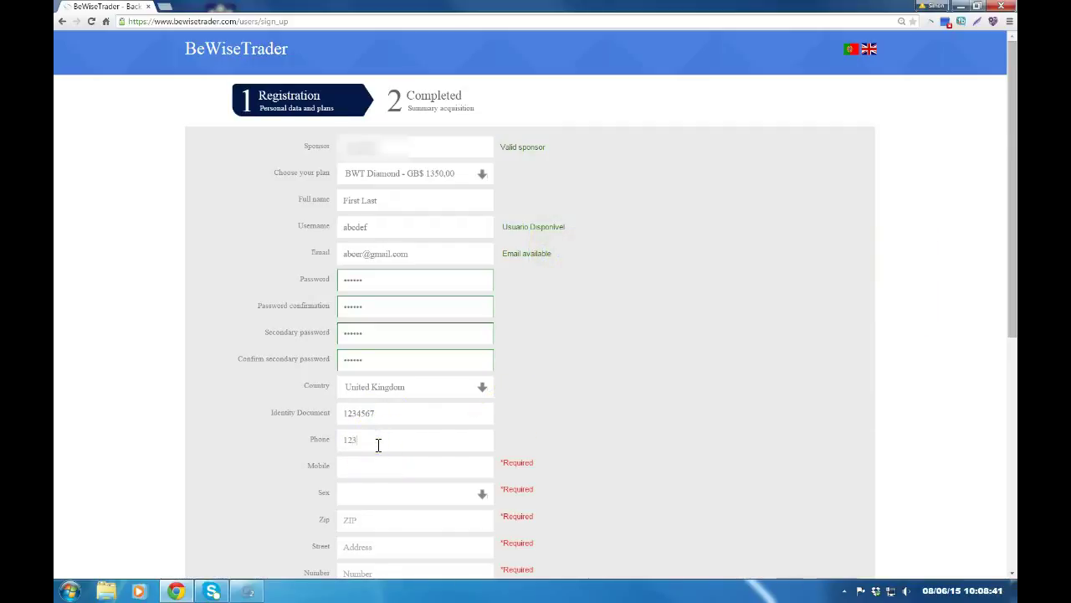
text(123456)
- Complete the mobile number and set Sex to Male
click(475, 442)
scroll(456, 469, down, 3)
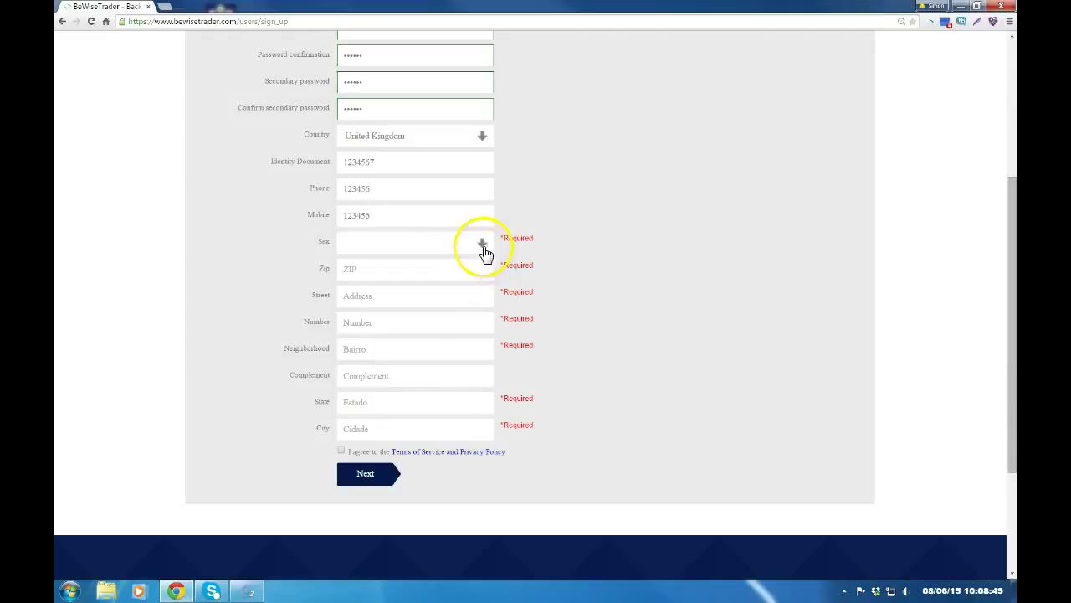
click(483, 244)
click(399, 272)
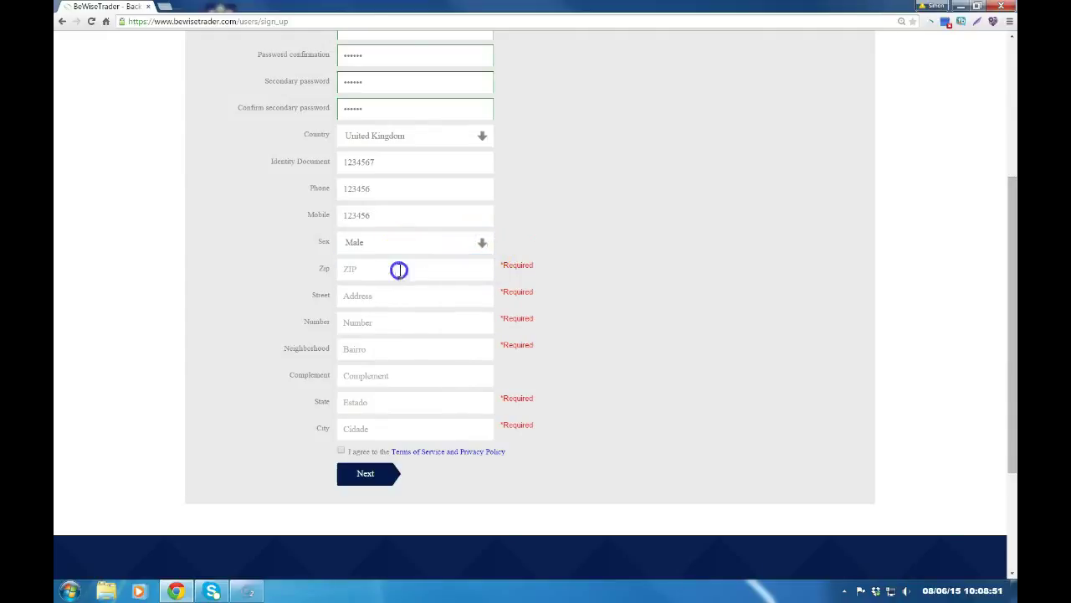
- Fill in the zip code and street, and select the house number to replace it with 1
click(391, 275)
text(NE00 768)
click(389, 293)
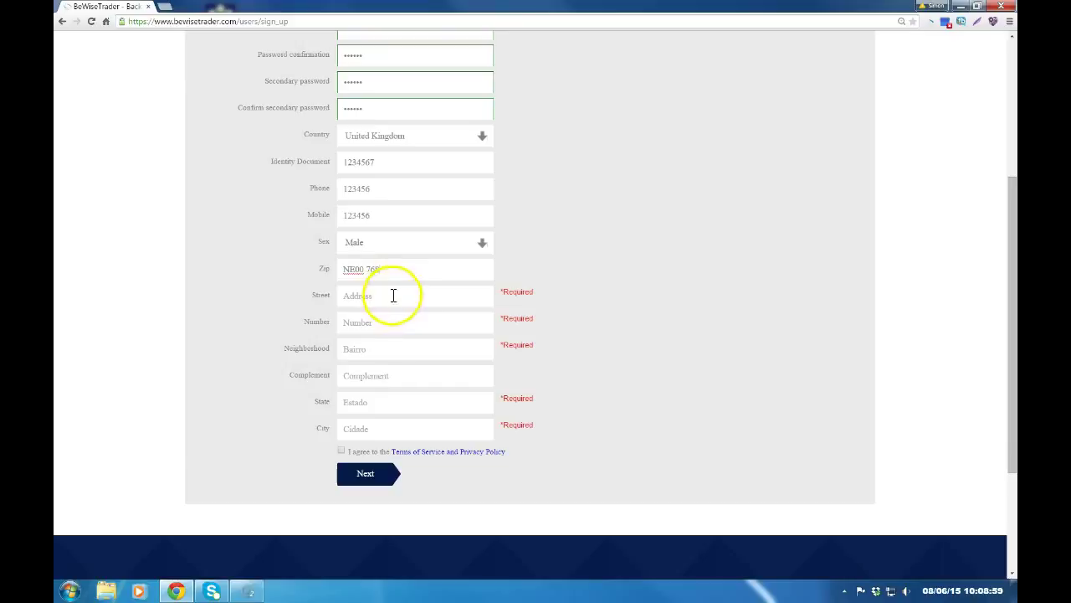
text(Street Name)
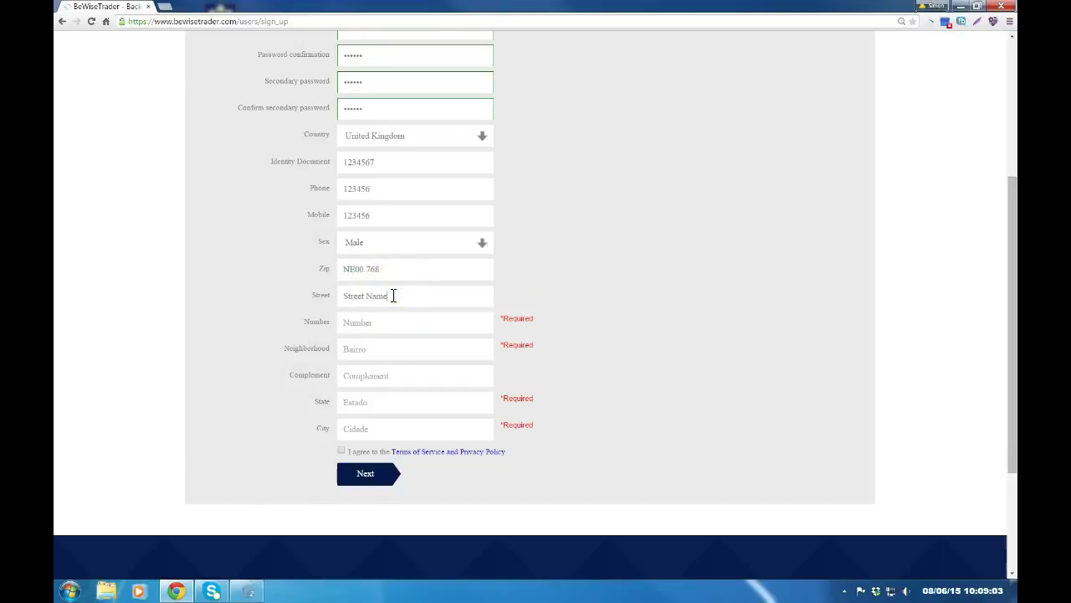
text(23)
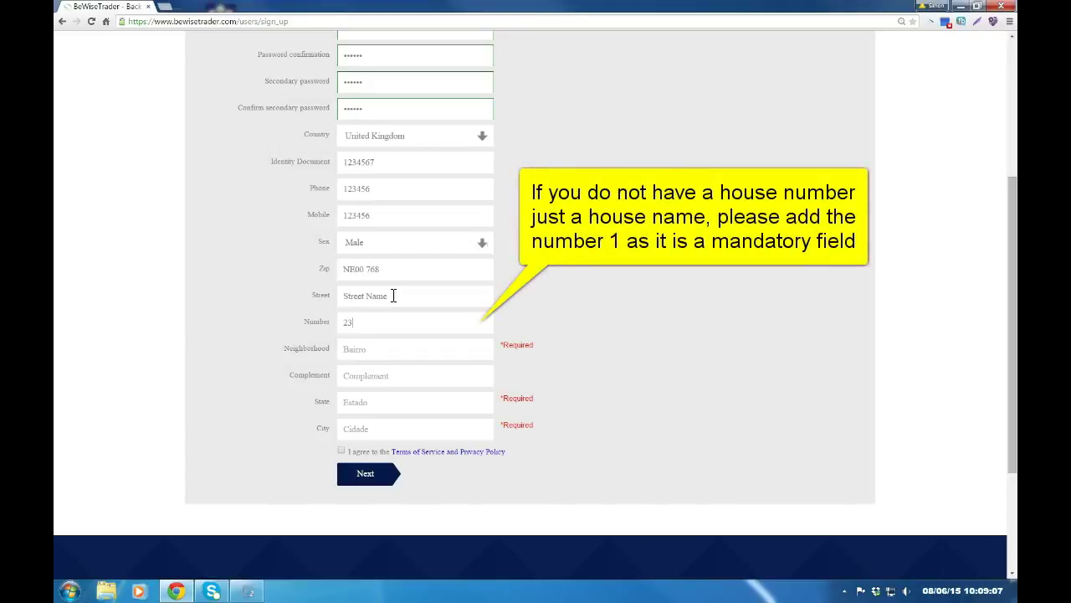
click(366, 324)
drag(361, 323, 320, 327)
- Fill in the neighborhood, state and city address fields
click(358, 351)
click(358, 350)
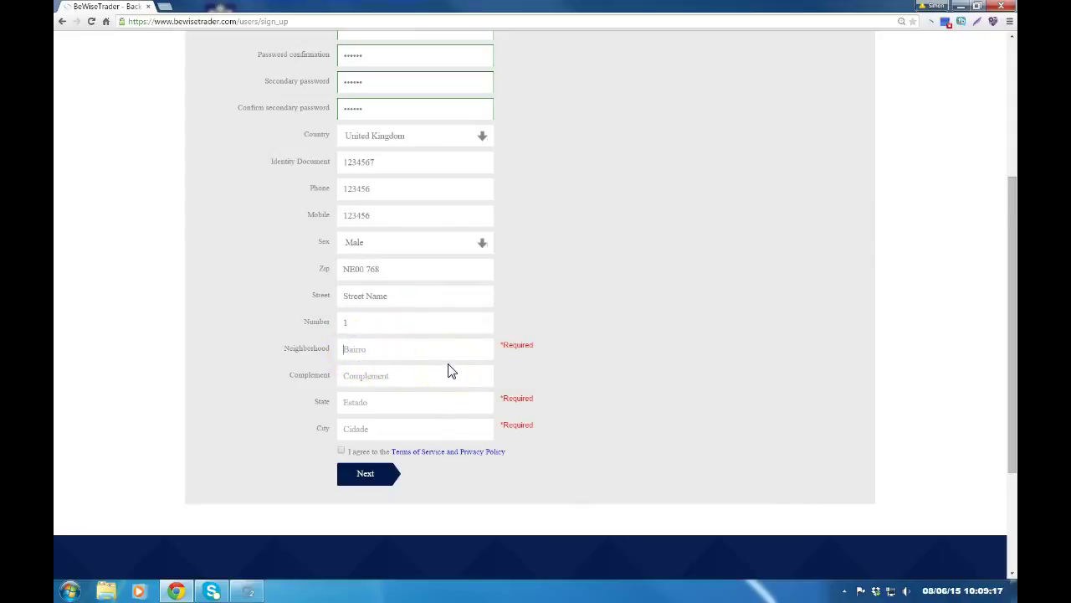
text(suburb)
click(397, 376)
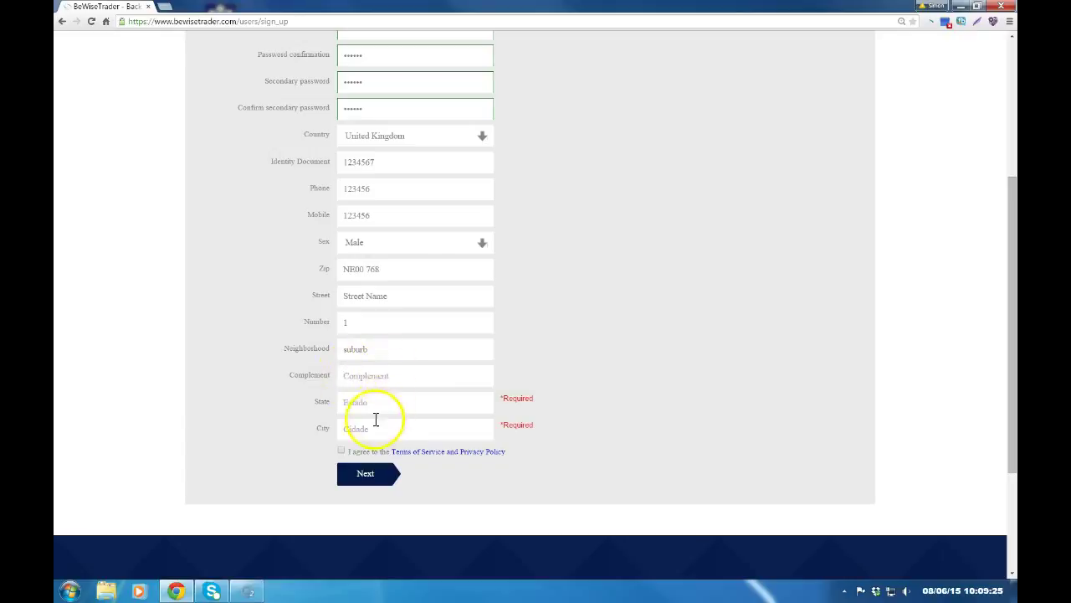
click(366, 401)
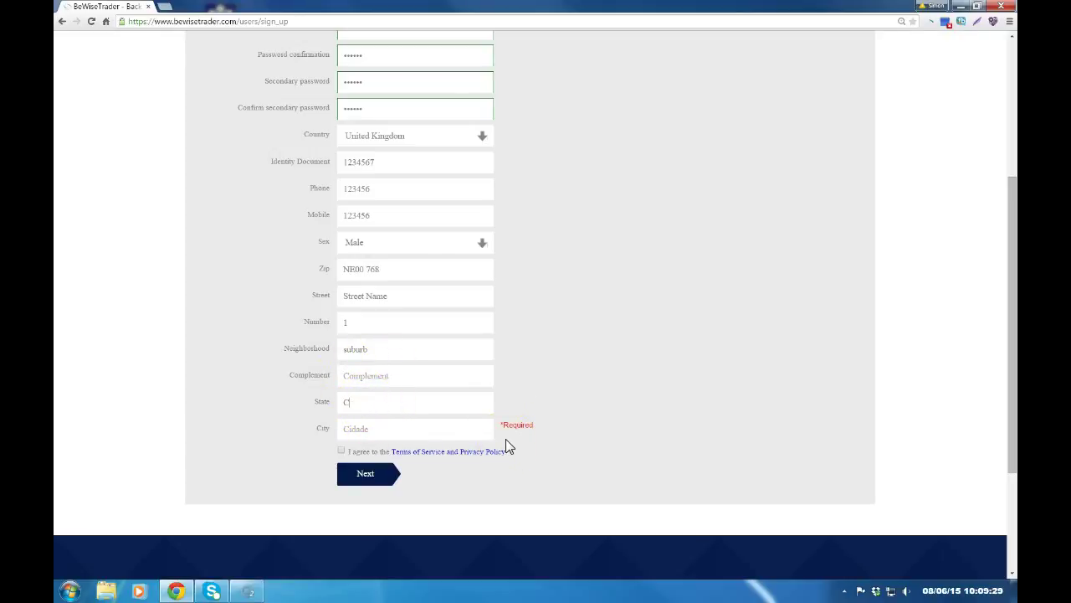
click(397, 429)
text(City)
- Replace the neighborhood text 'suburb' with a full stop
click(413, 406)
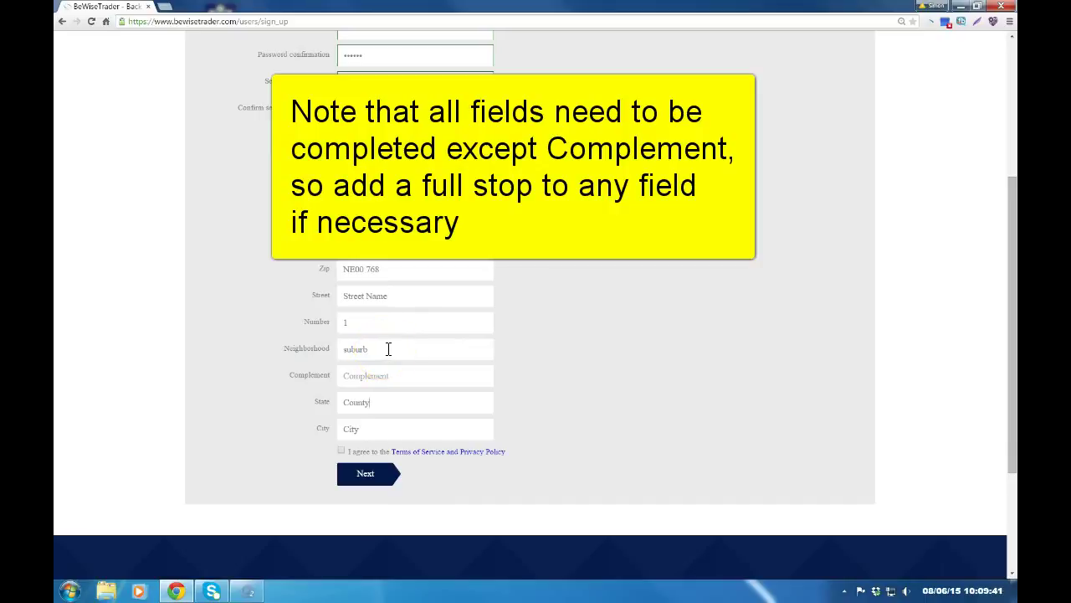
drag(390, 349, 329, 347)
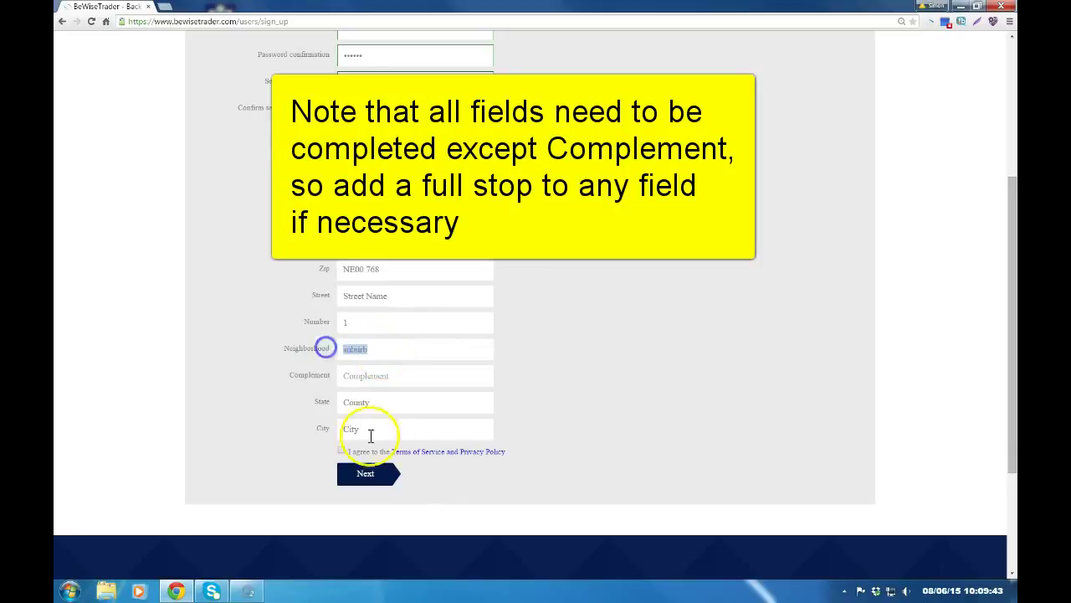
key(BackSpace)
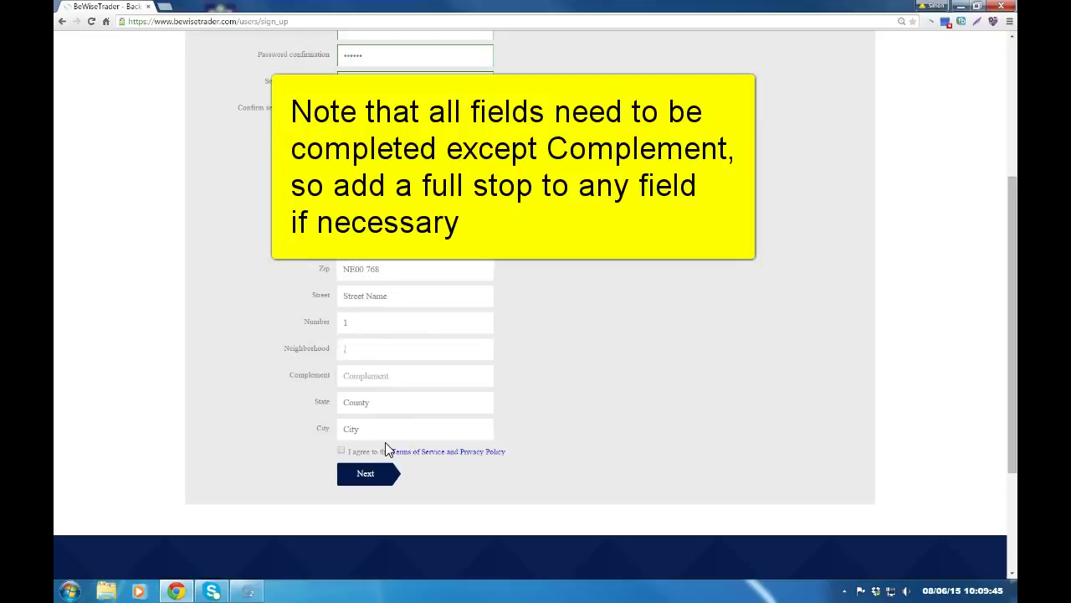
text(.)
- Accept the Terms of Service and proceed to the Completed summary step
click(398, 399)
click(342, 451)
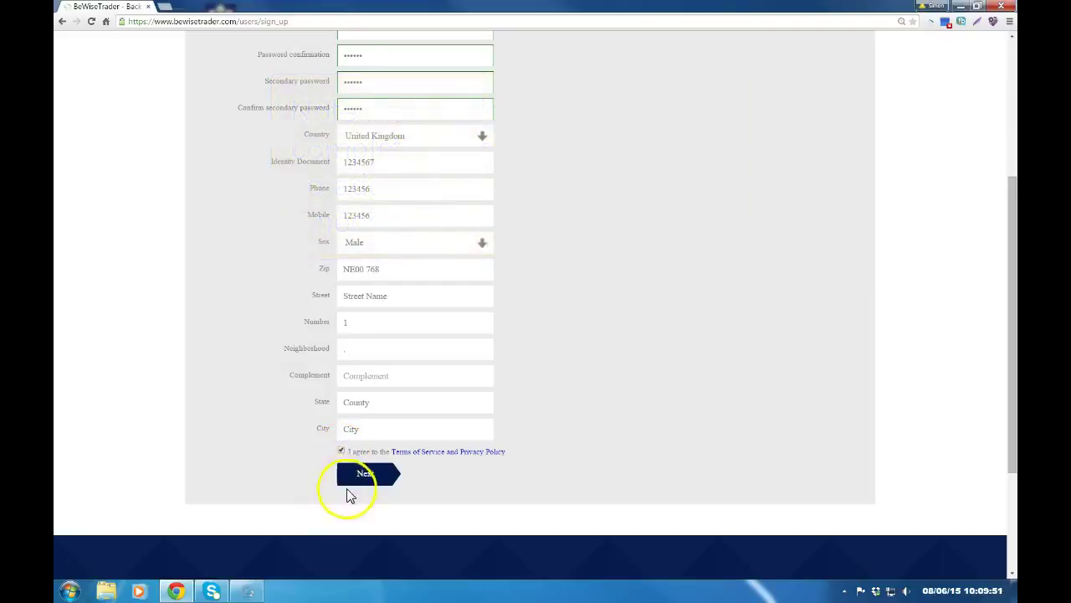
click(362, 475)
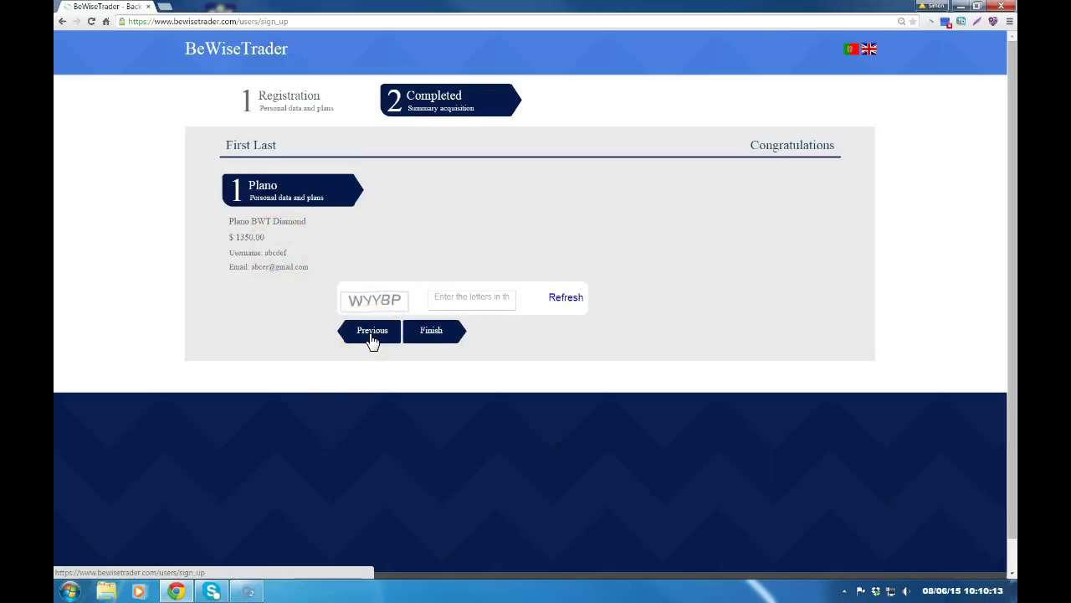
- Enter the captcha letters and finish registration to reach the back office
click(453, 298)
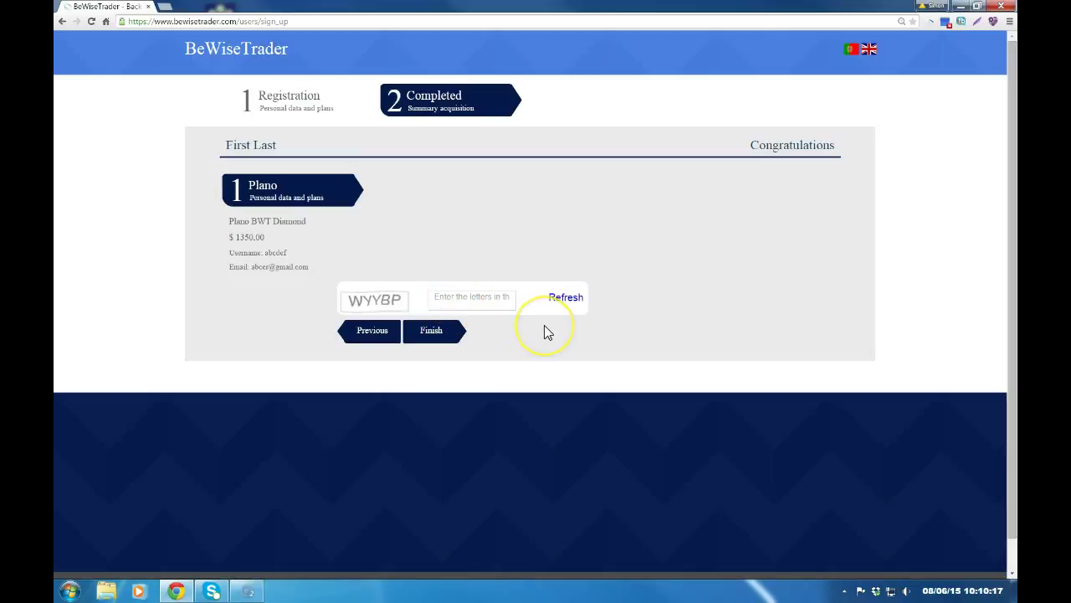
text(W)
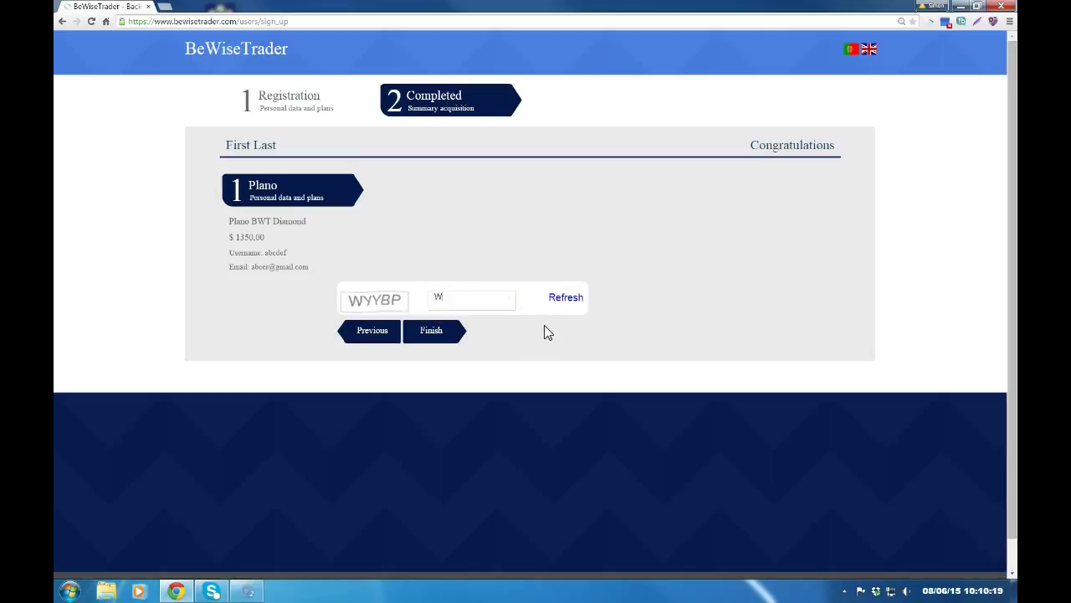
text(YYBP)
click(439, 334)
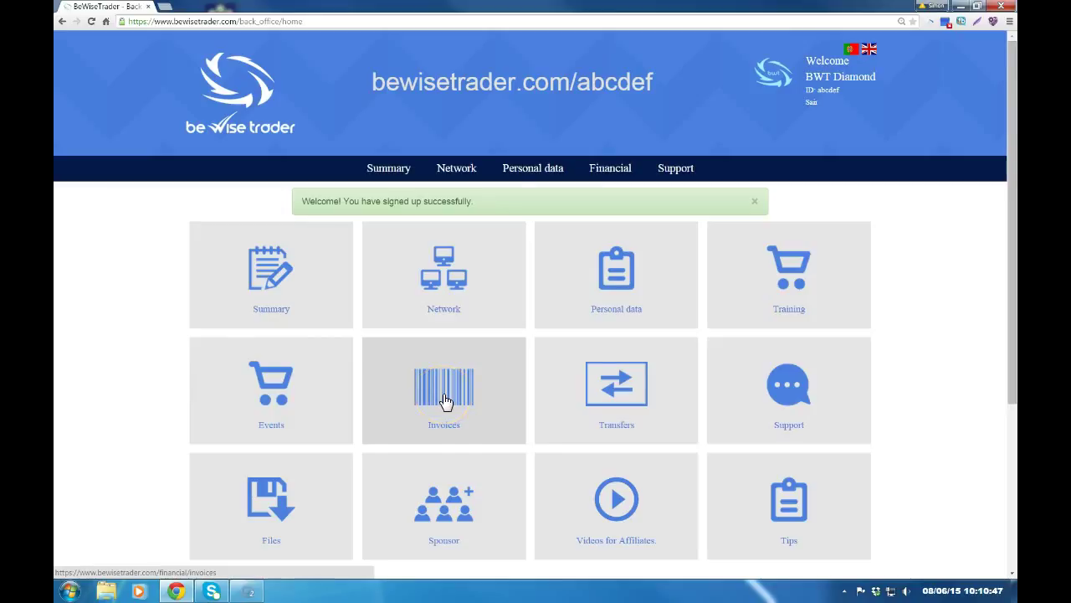
- Open Financial > Display Invoices to list the pending BWT Diamond invoice
click(612, 169)
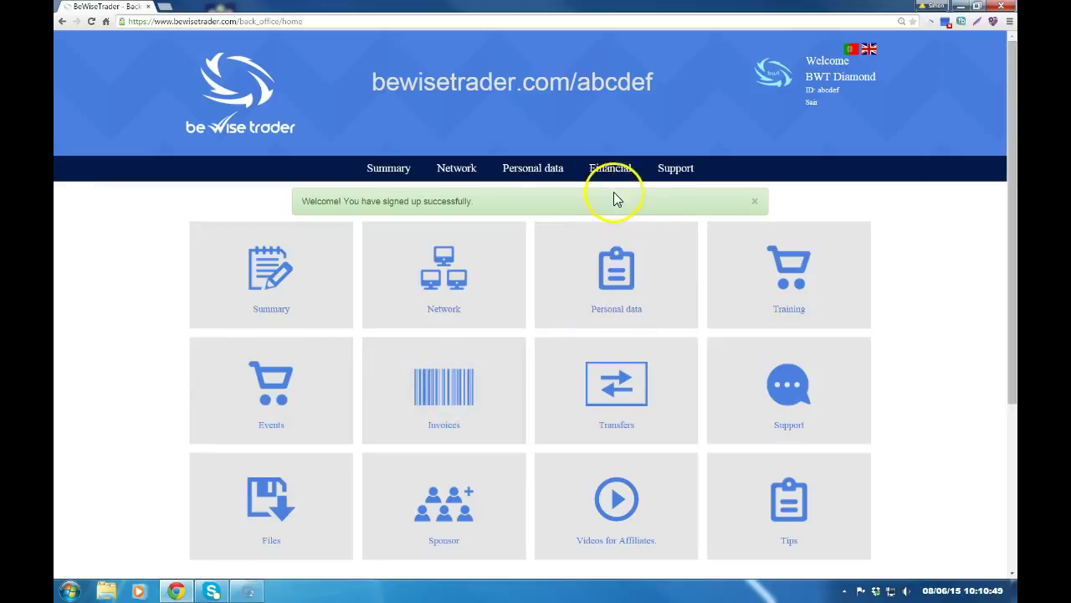
click(612, 201)
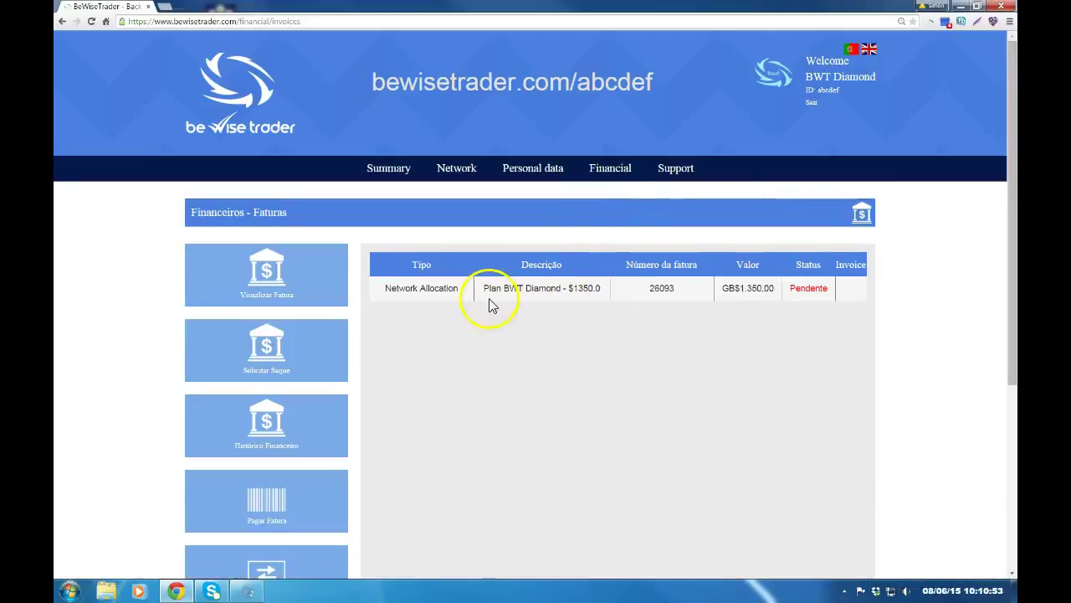
- Select the pending invoice's number in the Número da fatura column and copy it
click(655, 288)
mouse_move(656, 288)
mouse_down()
mouse_move(679, 289)
mouse_move(670, 293)
mouse_up()
right_click(669, 293)
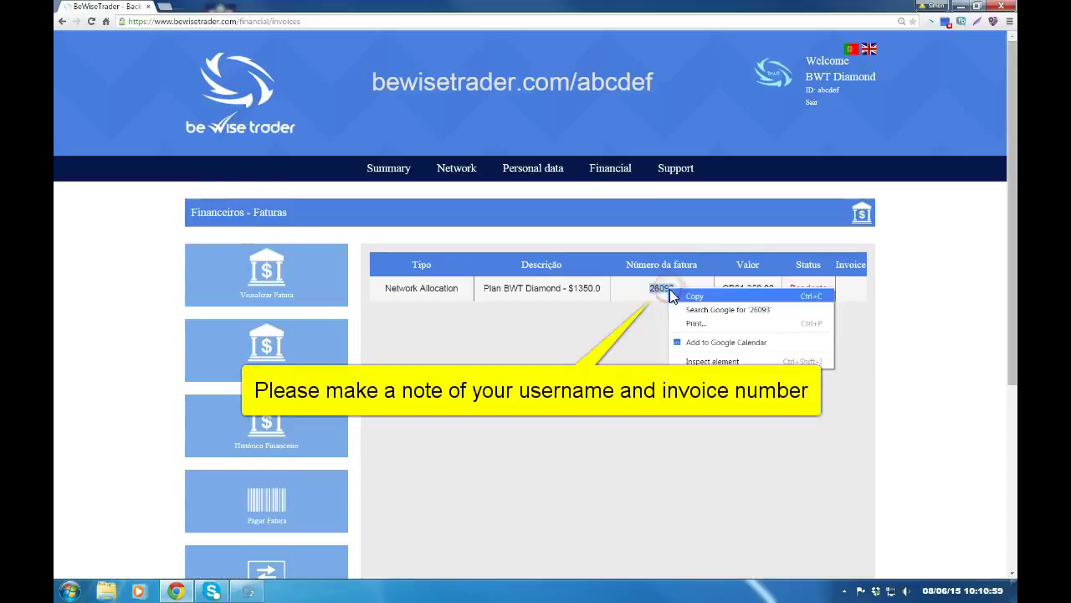
click(692, 296)
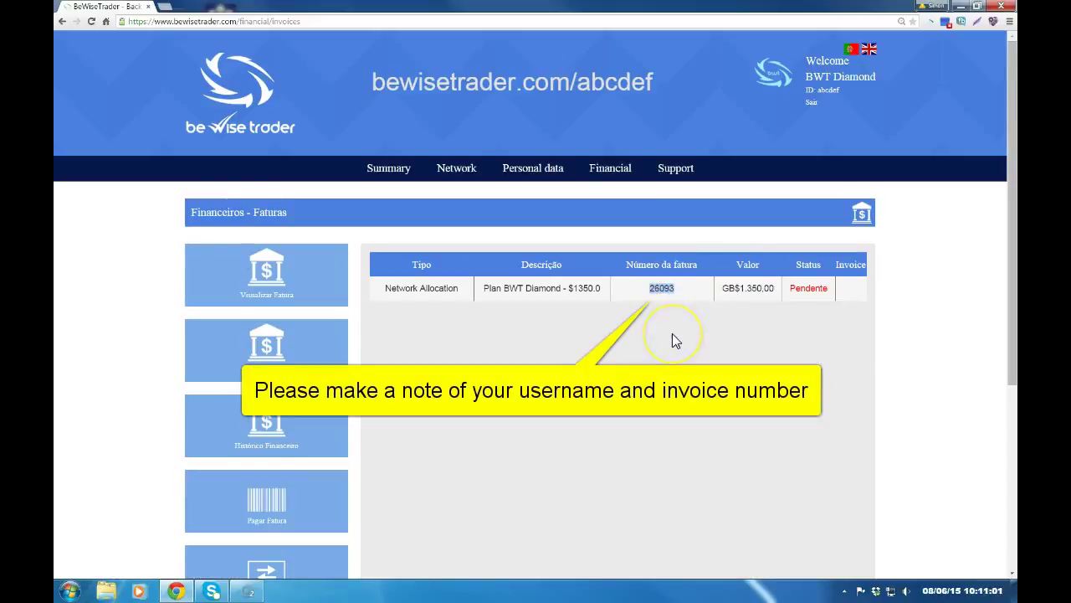